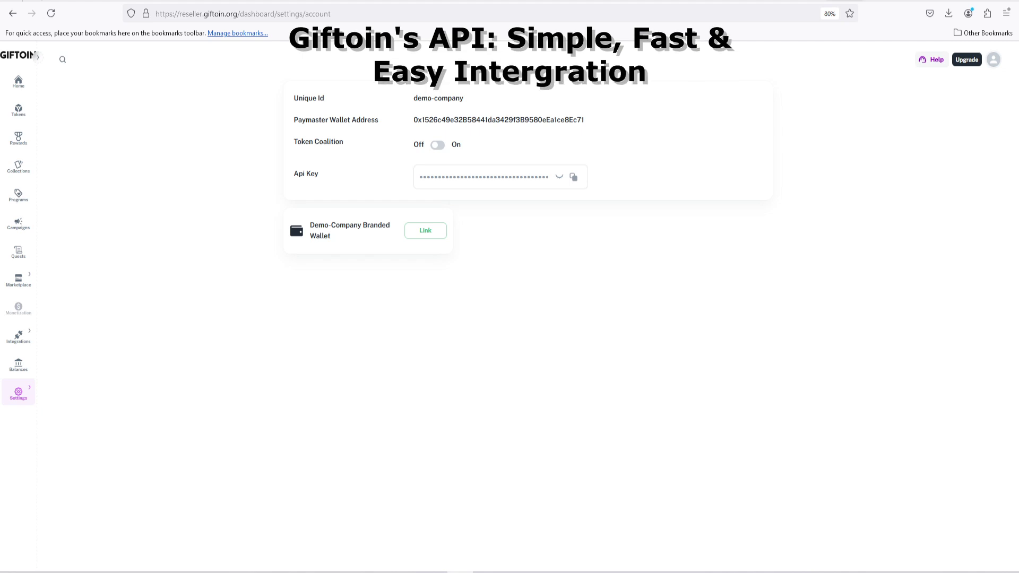
Reveal the account's hidden API key with the eye icon on the Api Key field
{"action": "mouse_move", "coordinate": [16, 398]}
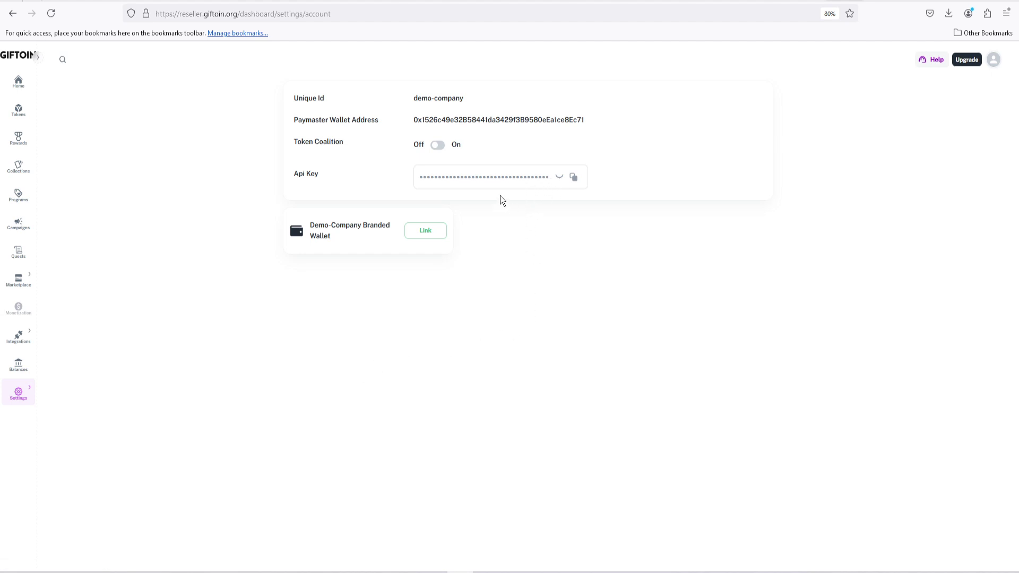
{"action": "left_click", "coordinate": [560, 180]}
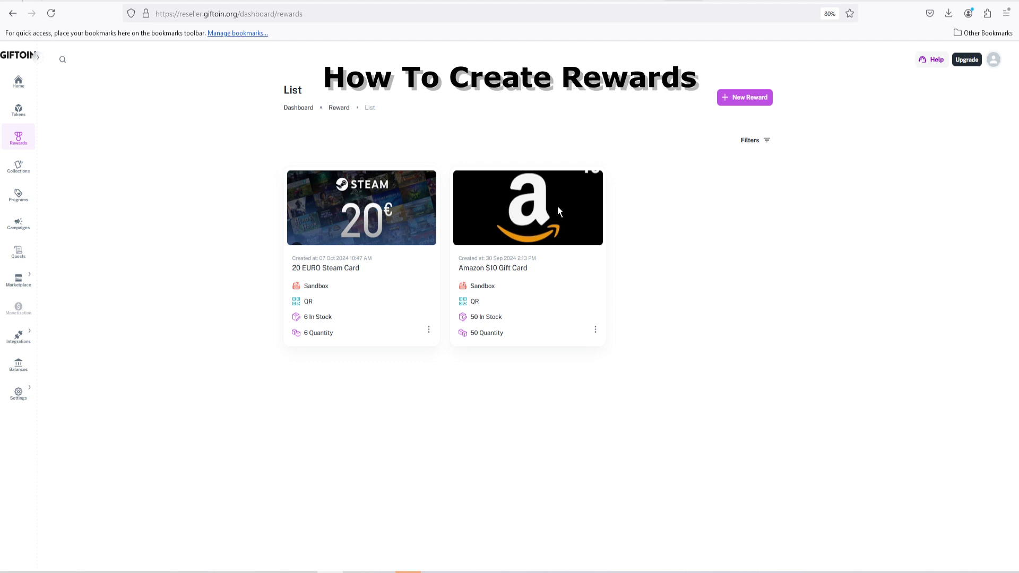
Start a new reward, keep QR as its redeem type, and browse the image strip
{"action": "left_click", "coordinate": [733, 99]}
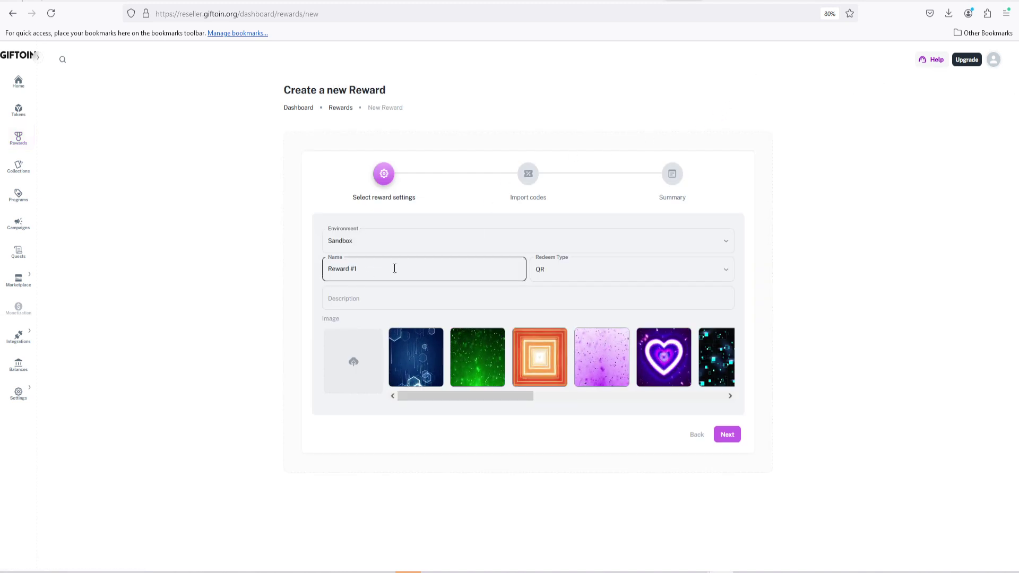
{"action": "left_click", "coordinate": [559, 275]}
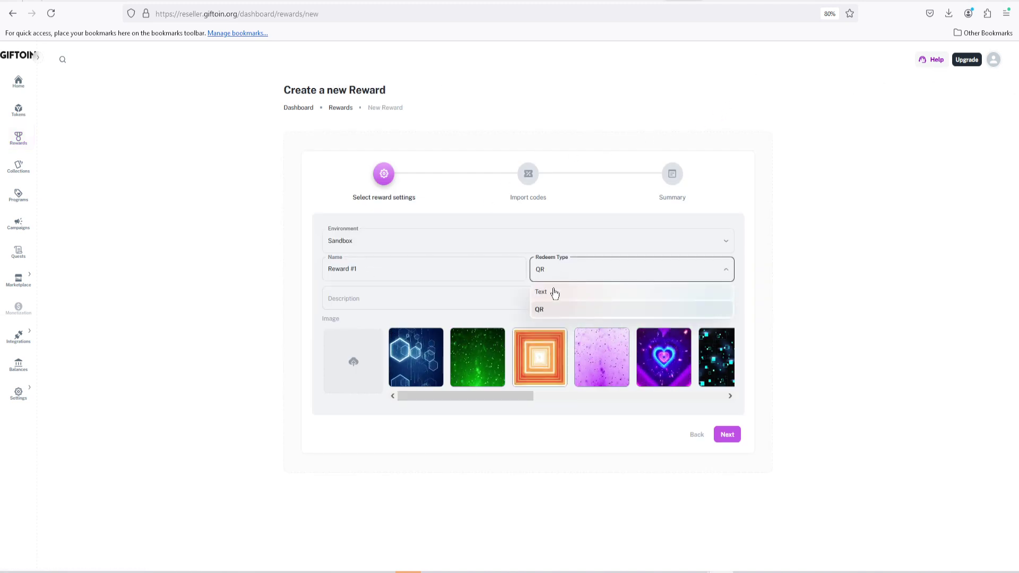
{"action": "left_click", "coordinate": [558, 269]}
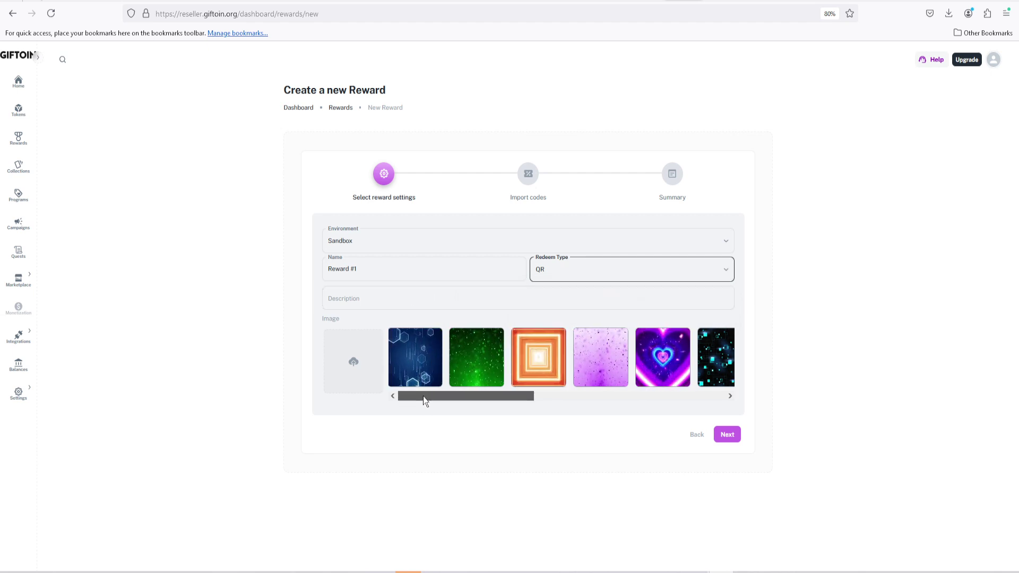
{"action": "left_click_drag", "start_coordinate": [423, 396], "coordinate": [392, 385]}
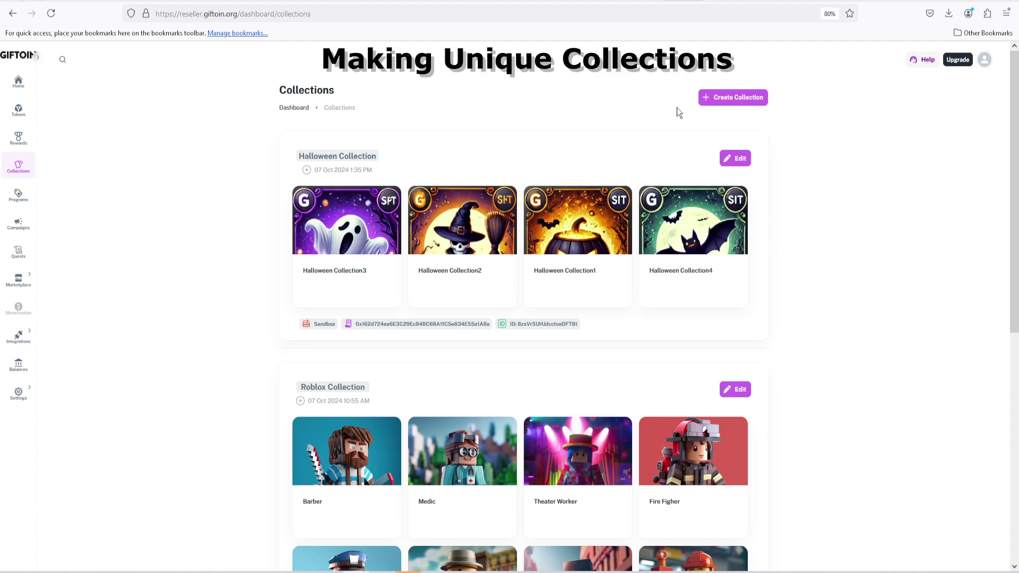
Start a new collection and leave its Number of Cards at 4
{"action": "left_click", "coordinate": [713, 99]}
{"action": "scroll", "coordinate": [560, 289], "scroll_direction": "down", "scroll_amount": 1}
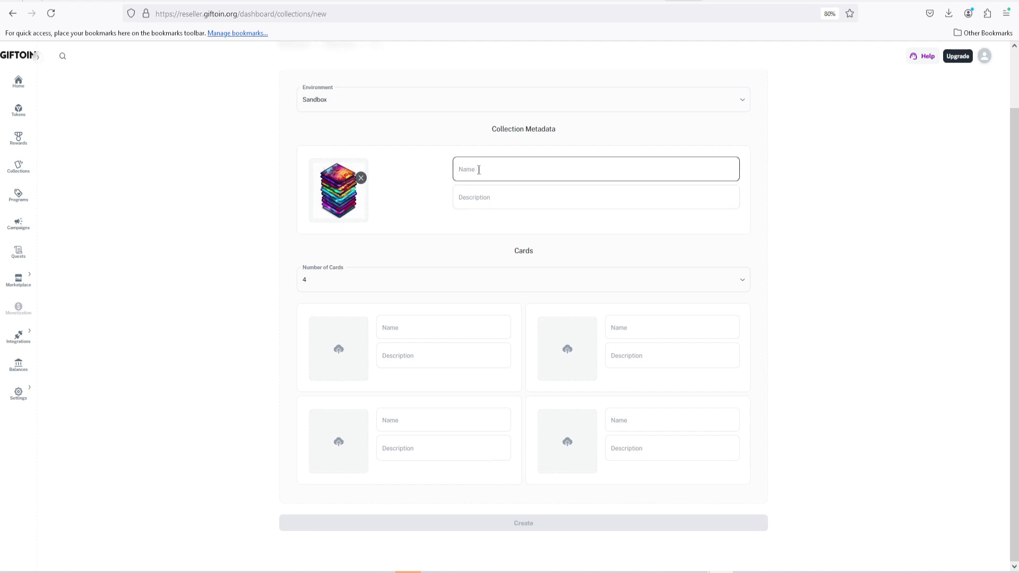
{"action": "left_click", "coordinate": [392, 276]}
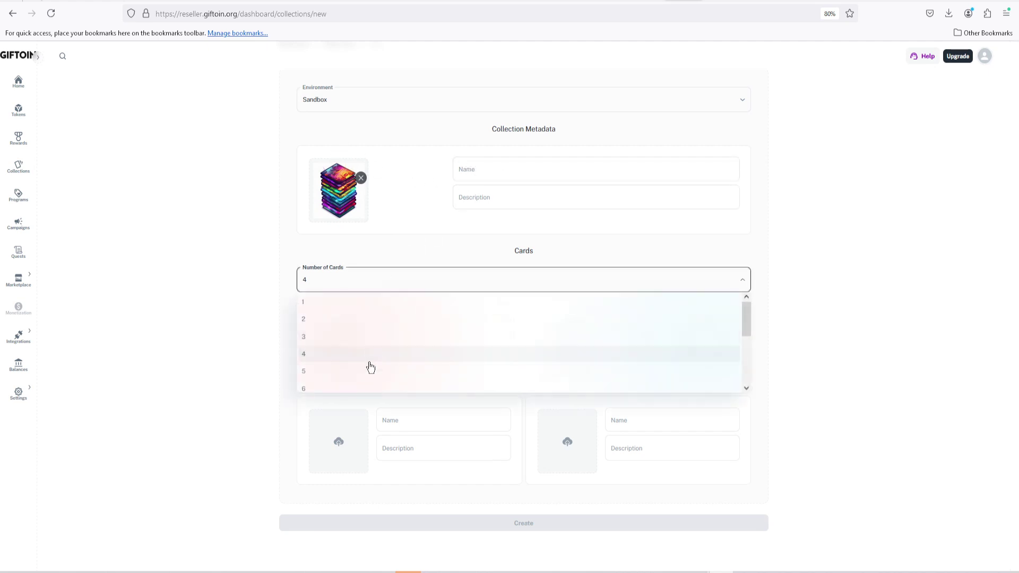
{"action": "scroll", "coordinate": [366, 365], "scroll_direction": "down", "scroll_amount": 3}
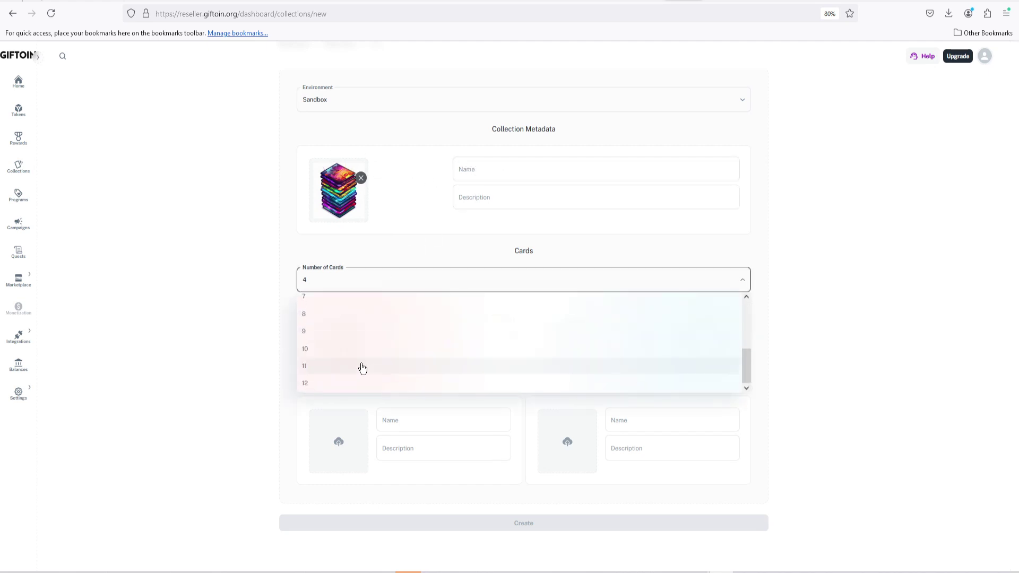
{"action": "left_click", "coordinate": [241, 369]}
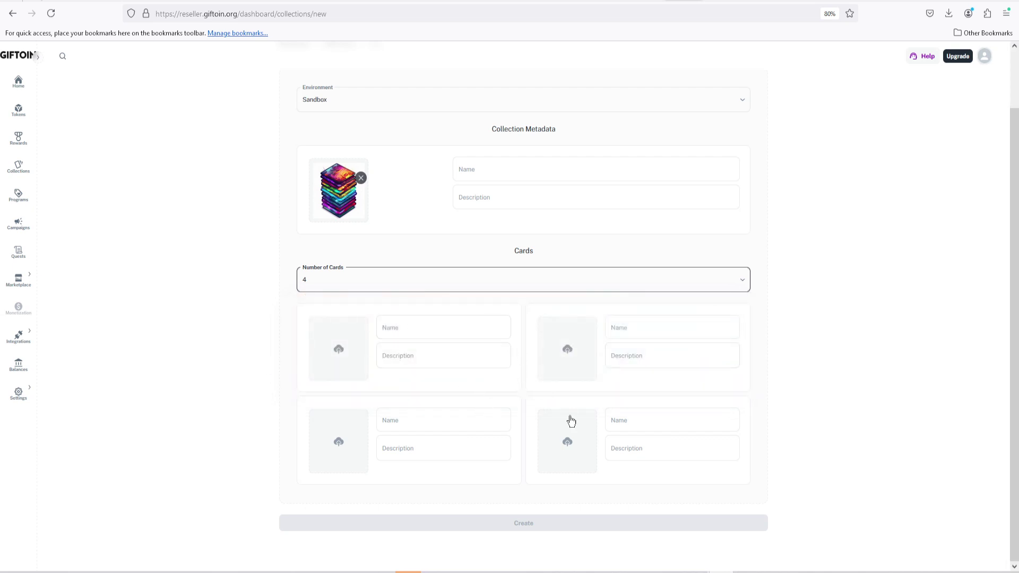
{"action": "scroll", "coordinate": [501, 444], "scroll_direction": "up", "scroll_amount": 2}
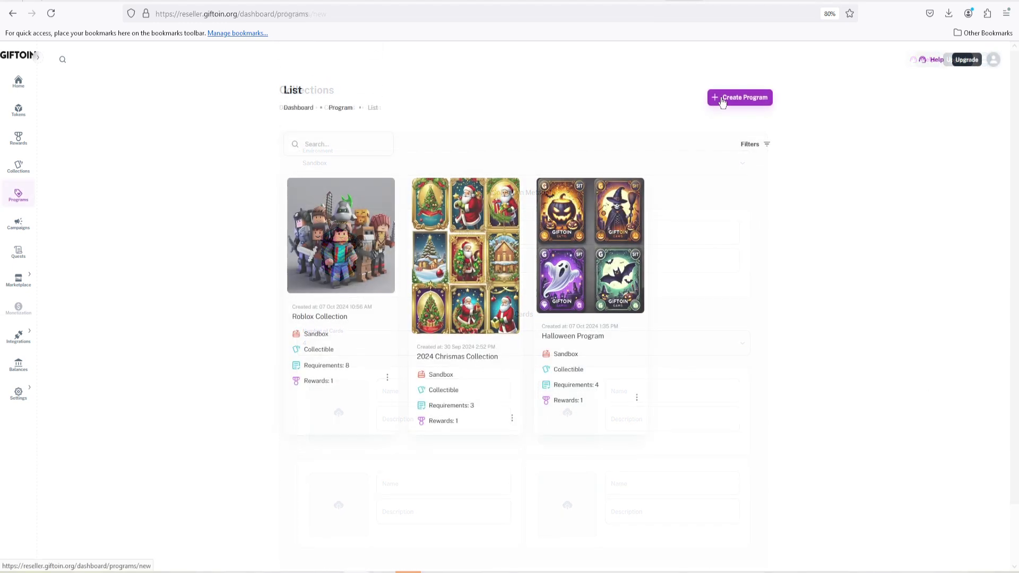
Create a new loyalty program named 'Hey' and fill in its description
{"action": "left_click", "coordinate": [721, 100]}
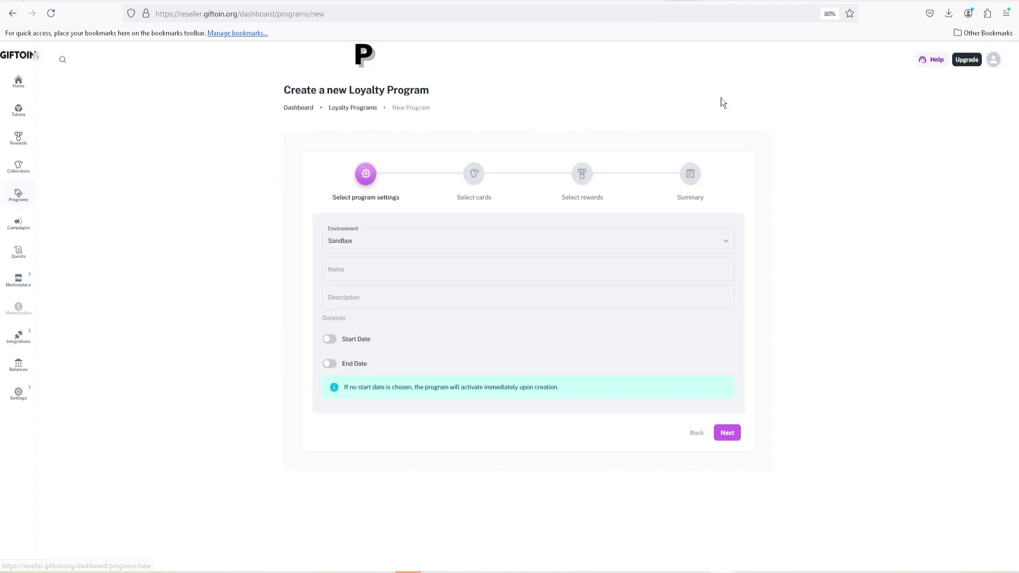
{"action": "left_click", "coordinate": [377, 264]}
{"action": "type", "text": "Hey"}
{"action": "left_click", "coordinate": [376, 303]}
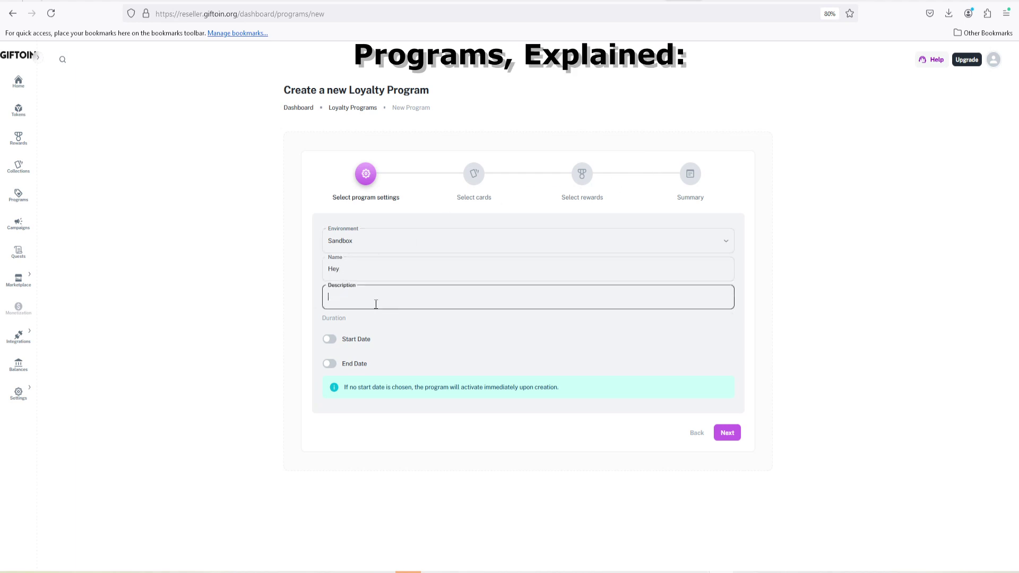
{"action": "left_click", "coordinate": [291, 324]}
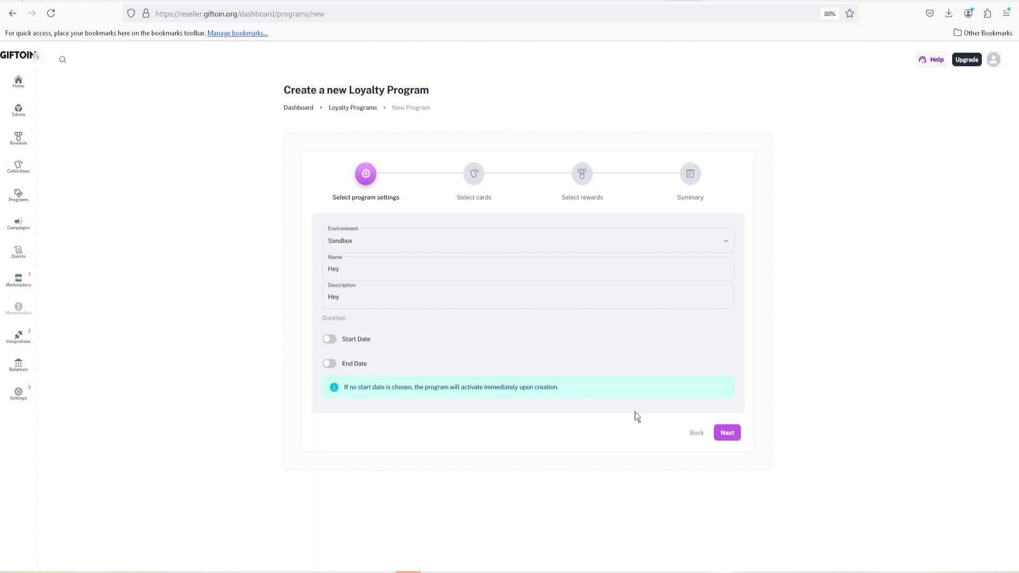
{"action": "left_click", "coordinate": [726, 433]}
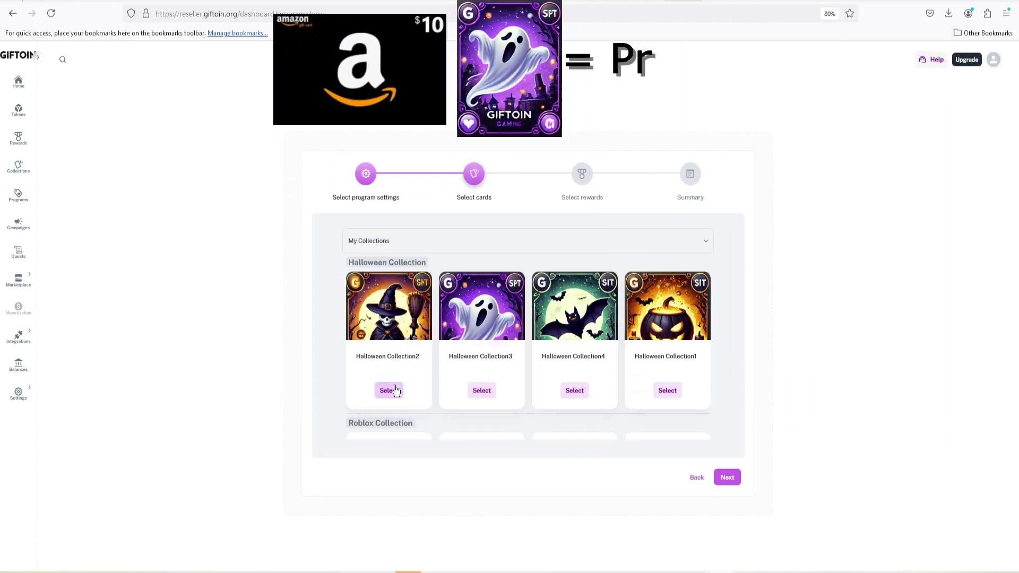
Require all four Halloween Collection cards (1–4) for the program
{"action": "left_click", "coordinate": [395, 391]}
{"action": "left_click", "coordinate": [483, 391]}
{"action": "left_click", "coordinate": [576, 391]}
{"action": "left_click", "coordinate": [671, 394]}
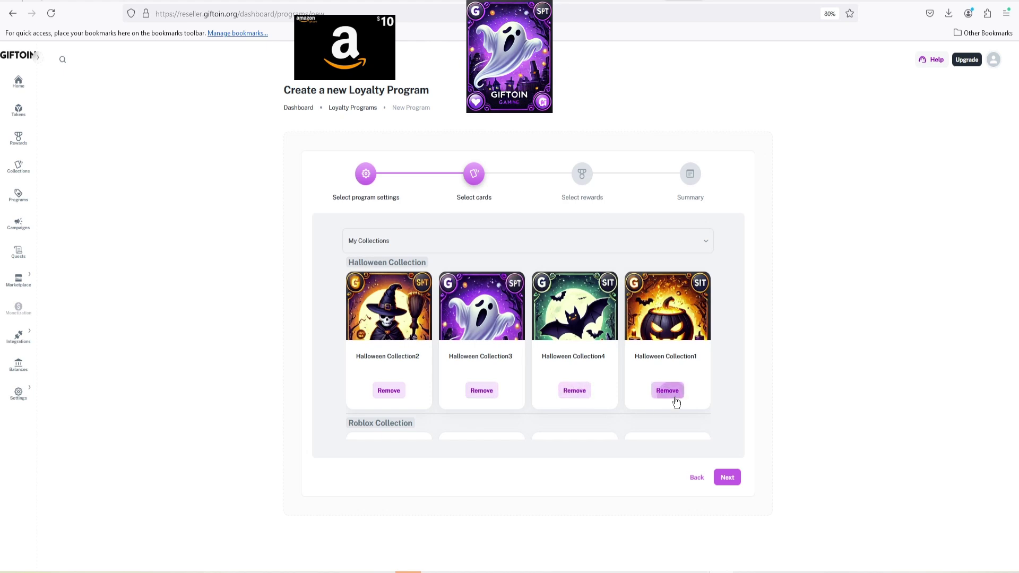
{"action": "scroll", "coordinate": [677, 403], "scroll_direction": "down", "scroll_amount": 1}
{"action": "scroll", "coordinate": [710, 451], "scroll_direction": "down", "scroll_amount": 7}
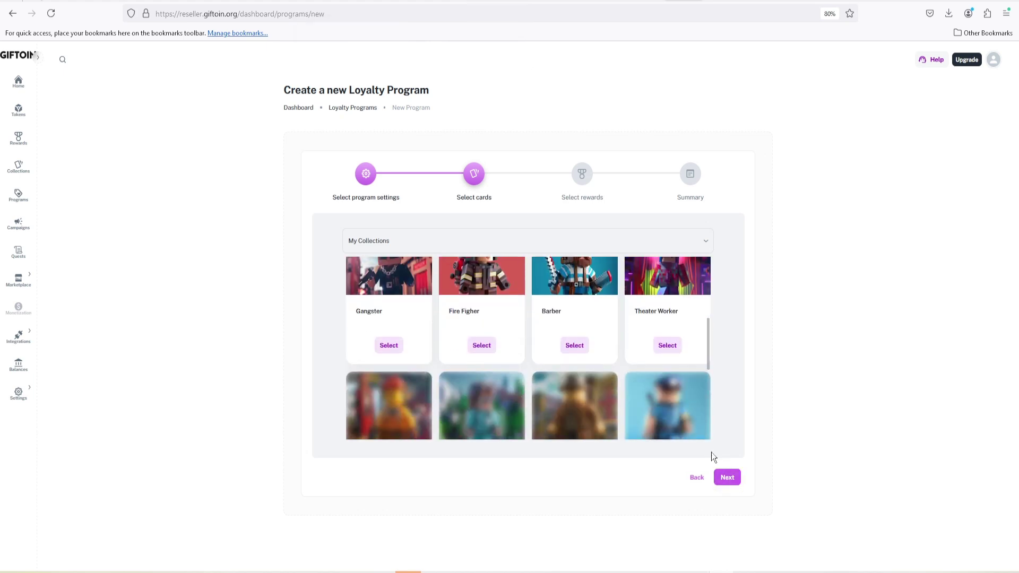
{"action": "scroll", "coordinate": [584, 377], "scroll_direction": "up", "scroll_amount": 5}
{"action": "scroll", "coordinate": [531, 366], "scroll_direction": "up", "scroll_amount": 4}
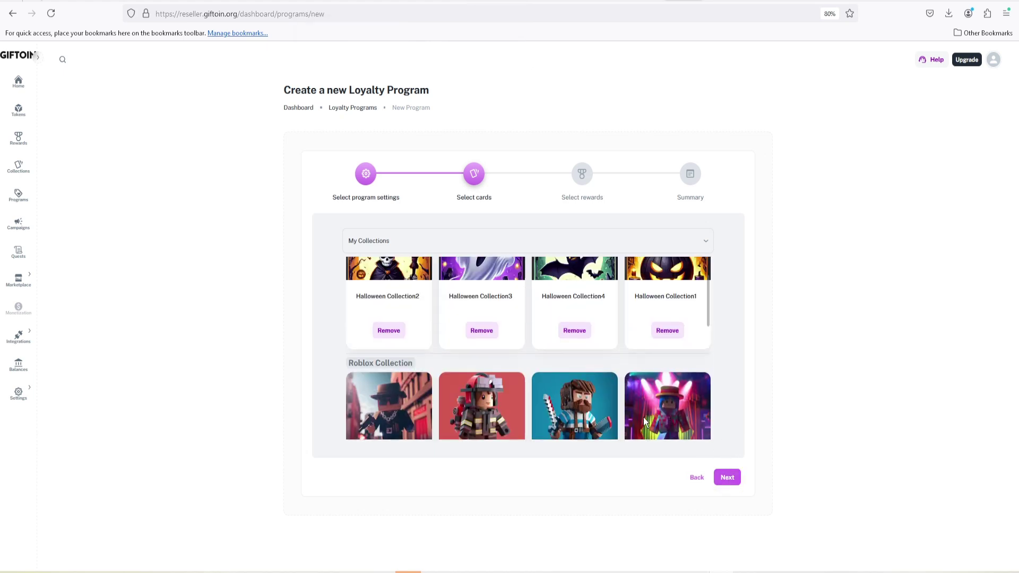
Pass the rewards page and review the program summary
{"action": "left_click", "coordinate": [727, 477]}
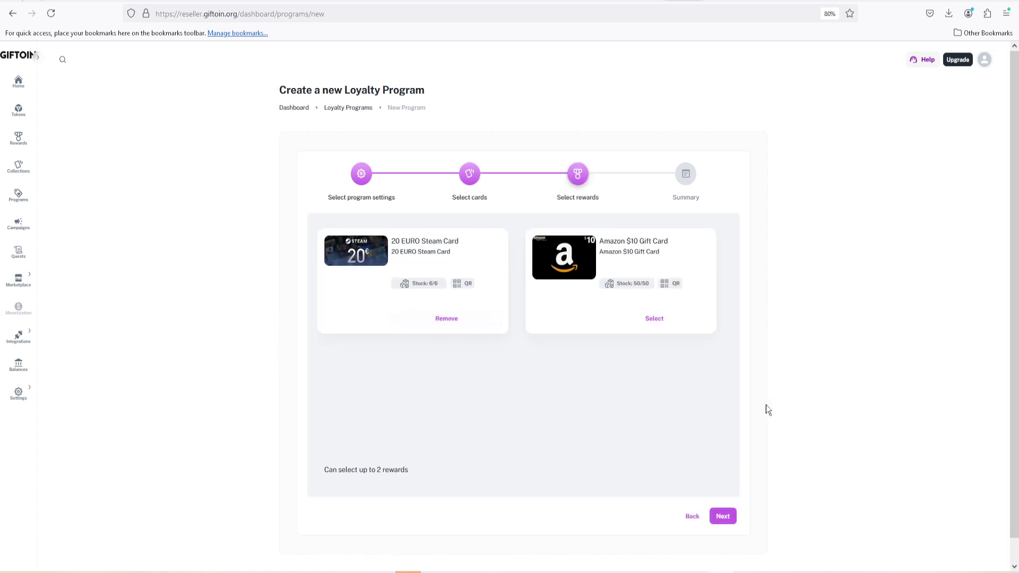
{"action": "left_click", "coordinate": [723, 517]}
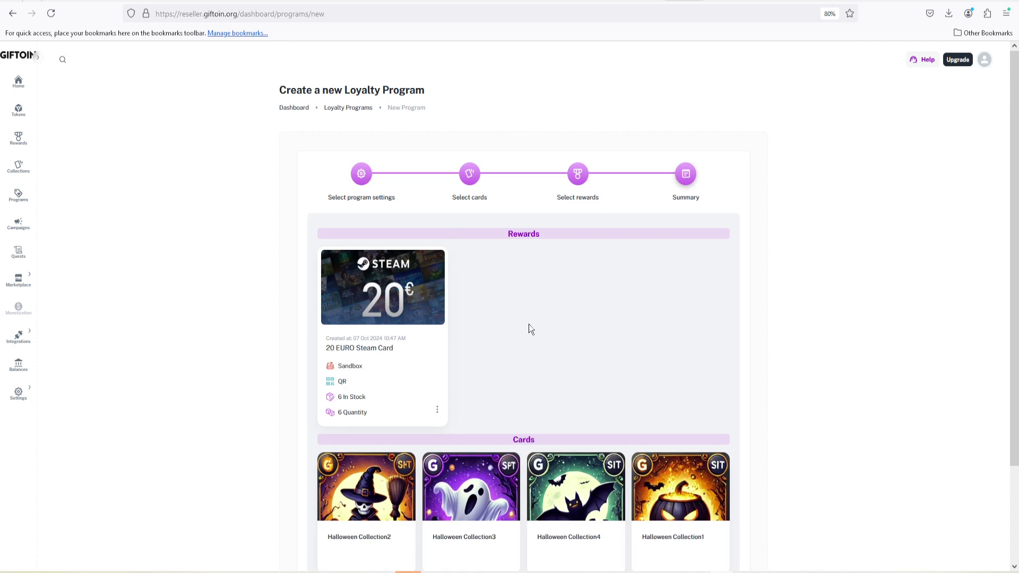
{"action": "scroll", "coordinate": [478, 292], "scroll_direction": "down", "scroll_amount": 3}
{"action": "scroll", "coordinate": [531, 398], "scroll_direction": "up", "scroll_amount": 1}
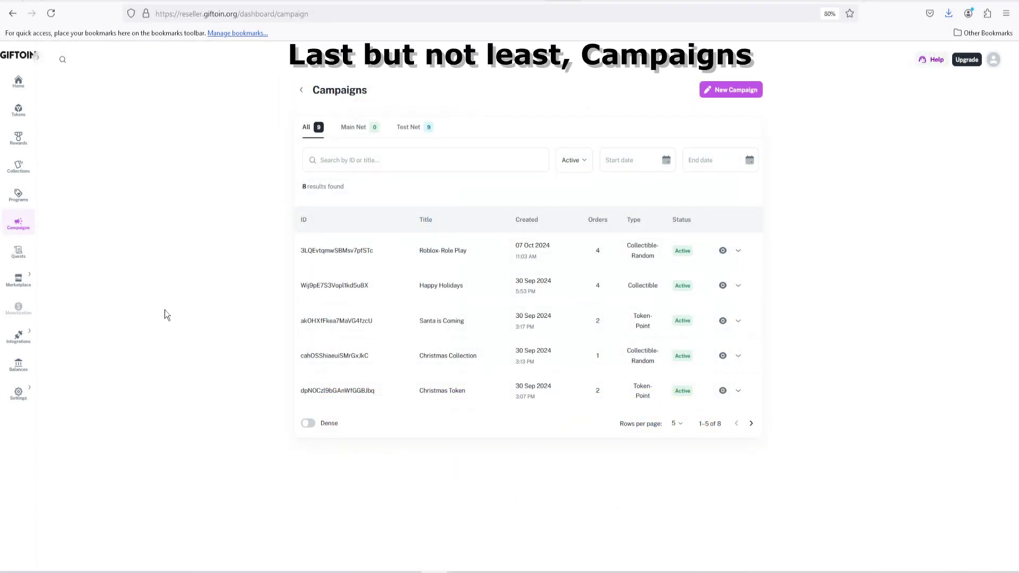
Start a new random collectibles campaign and go through its description and sender name fields
{"action": "left_click", "coordinate": [711, 99]}
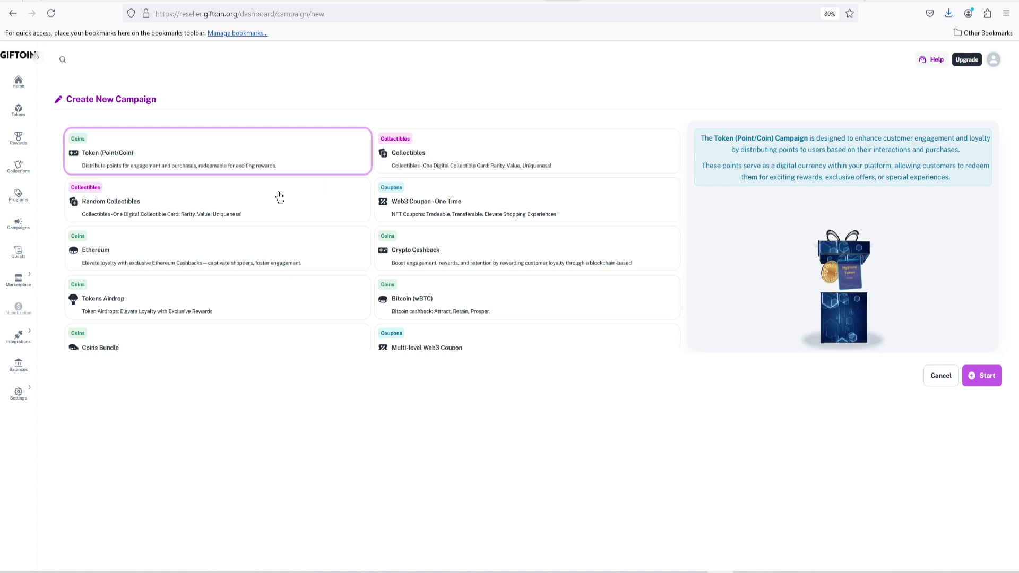
{"action": "left_click", "coordinate": [257, 204]}
{"action": "left_click", "coordinate": [981, 377]}
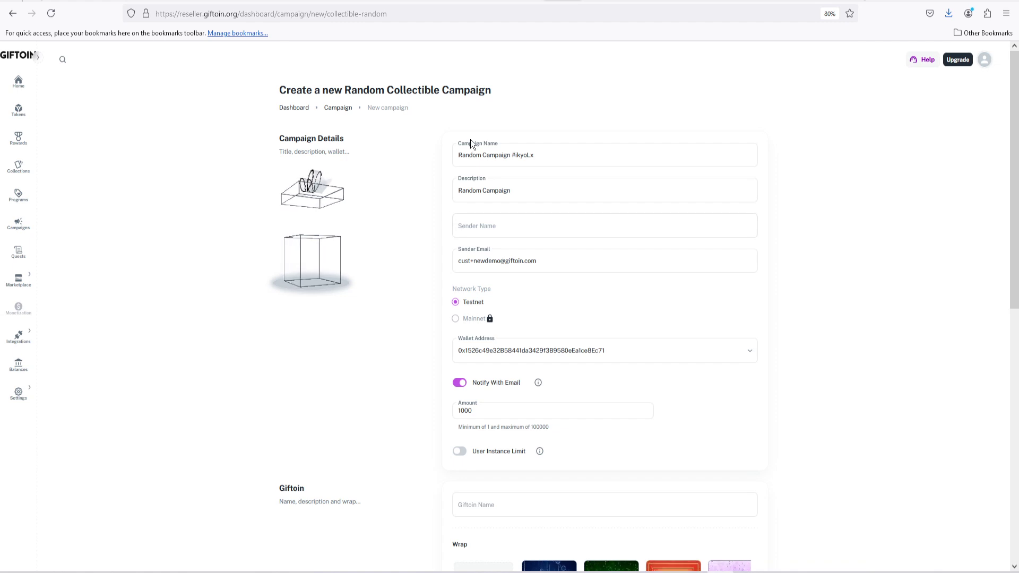
{"action": "left_click", "coordinate": [457, 189]}
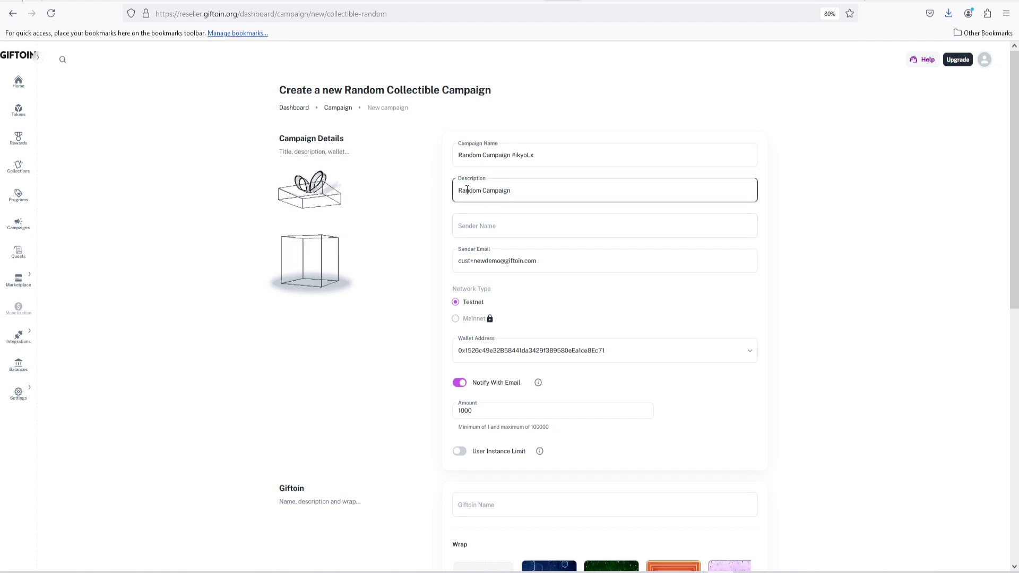
{"action": "left_click", "coordinate": [476, 229]}
Add the Merry, Merry Christmas and Christmas cards to the campaign's random pool
{"action": "scroll", "coordinate": [476, 229], "scroll_direction": "down", "scroll_amount": 1}
{"action": "scroll", "coordinate": [477, 228], "scroll_direction": "down", "scroll_amount": 4}
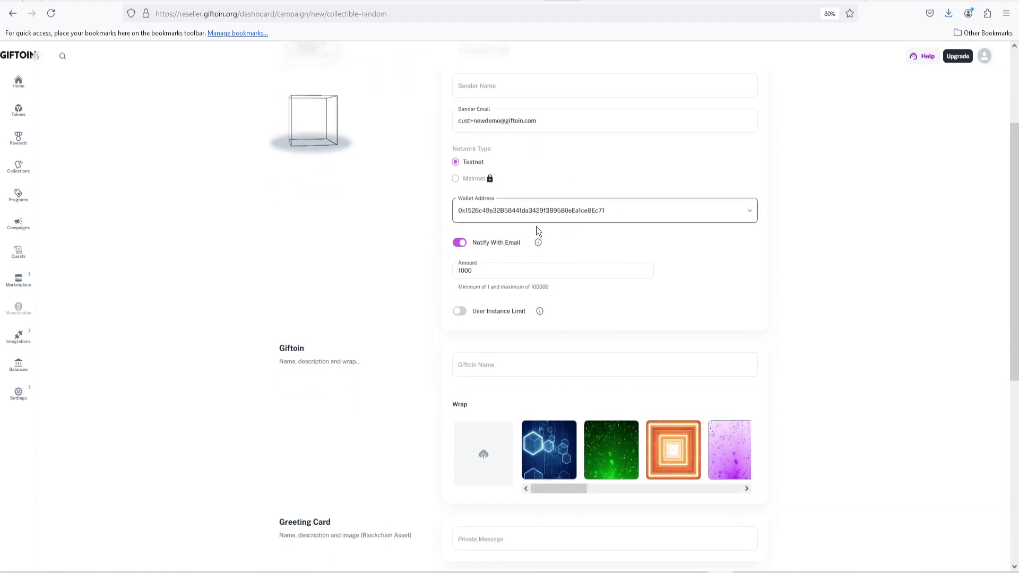
{"action": "scroll", "coordinate": [605, 264], "scroll_direction": "down", "scroll_amount": 3}
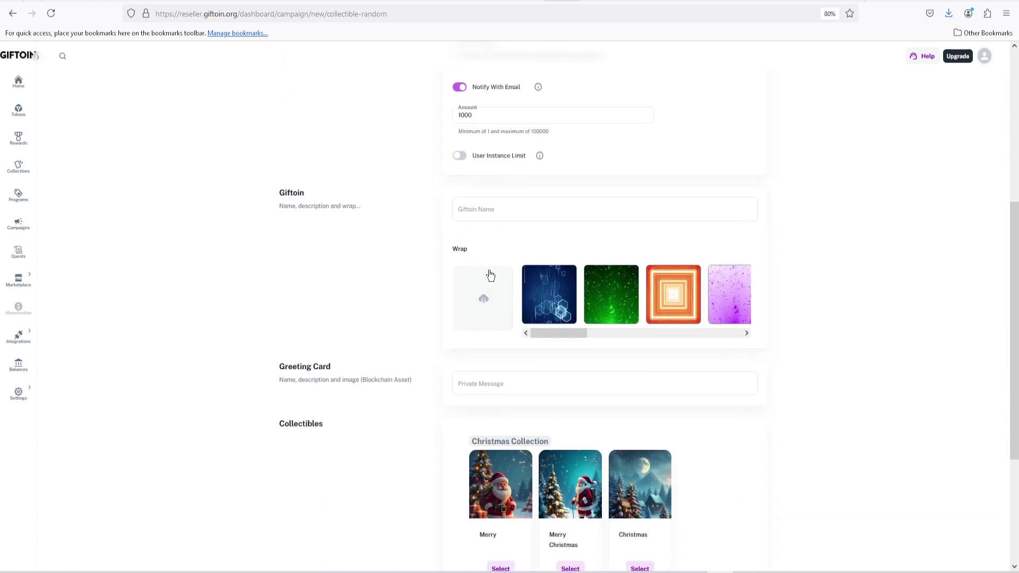
{"action": "scroll", "coordinate": [567, 291], "scroll_direction": "down", "scroll_amount": 4}
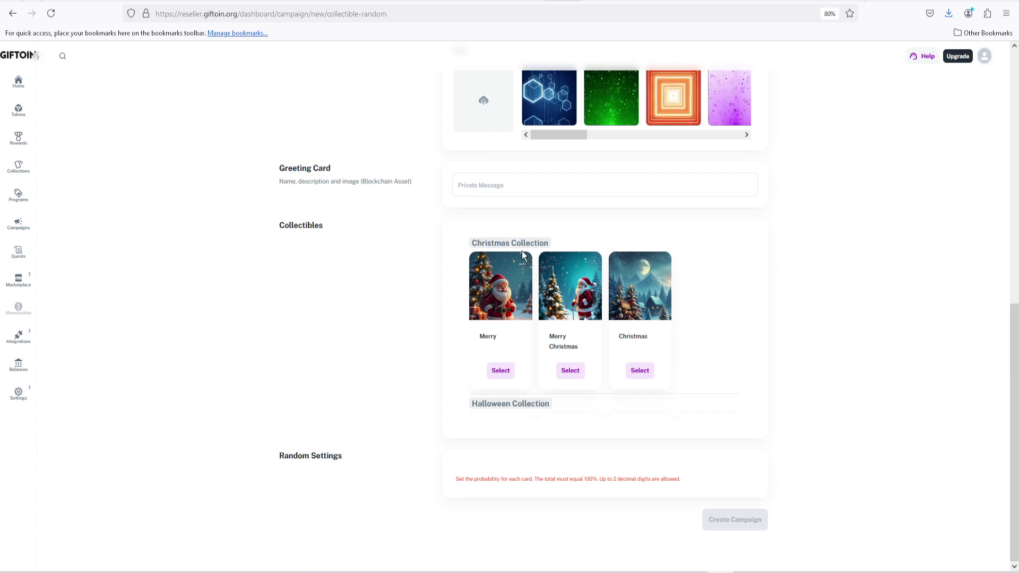
{"action": "scroll", "coordinate": [594, 314], "scroll_direction": "down", "scroll_amount": 2}
{"action": "scroll", "coordinate": [595, 315], "scroll_direction": "down", "scroll_amount": 5}
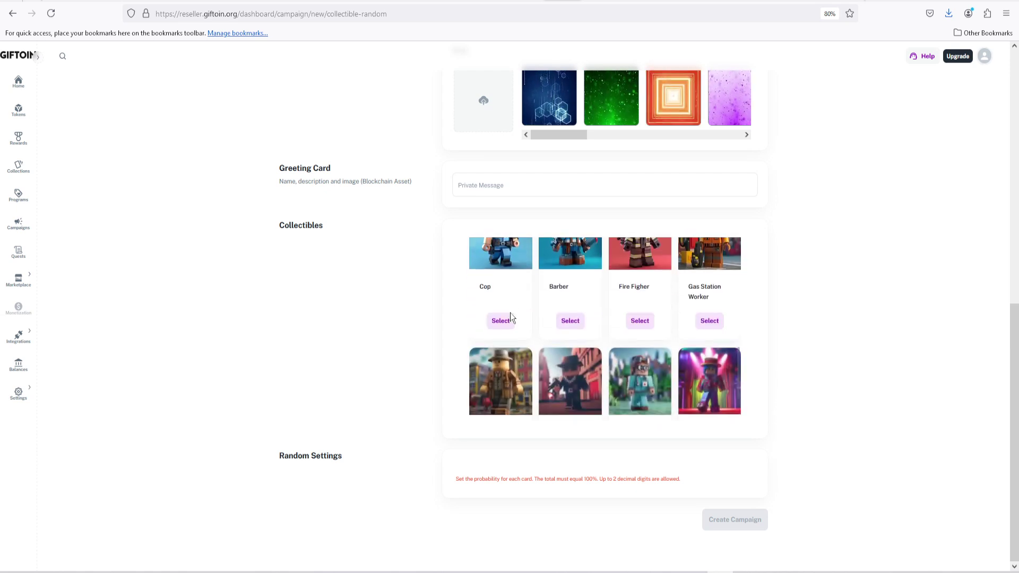
{"action": "scroll", "coordinate": [533, 332], "scroll_direction": "up", "scroll_amount": 8}
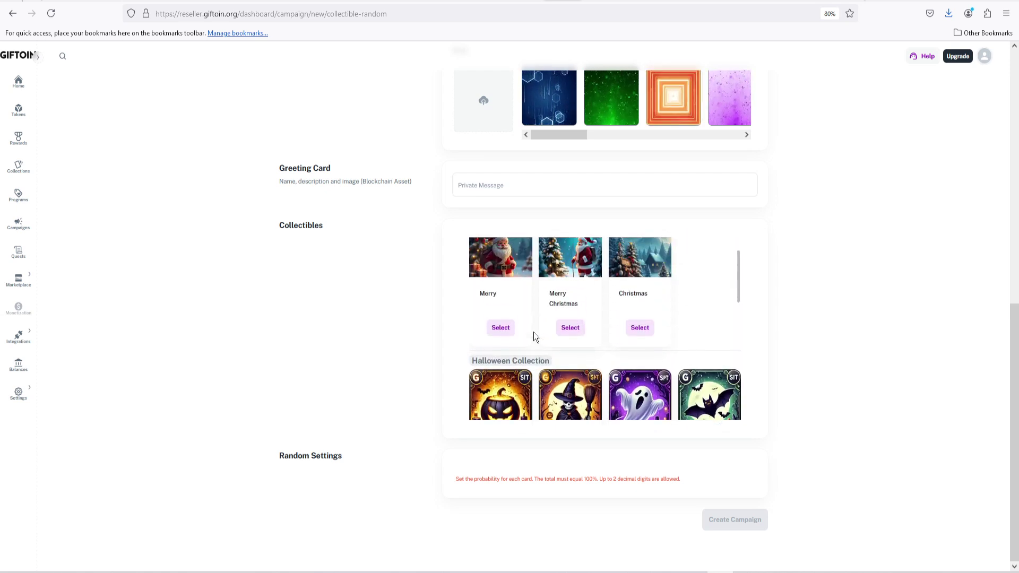
{"action": "left_click", "coordinate": [501, 372]}
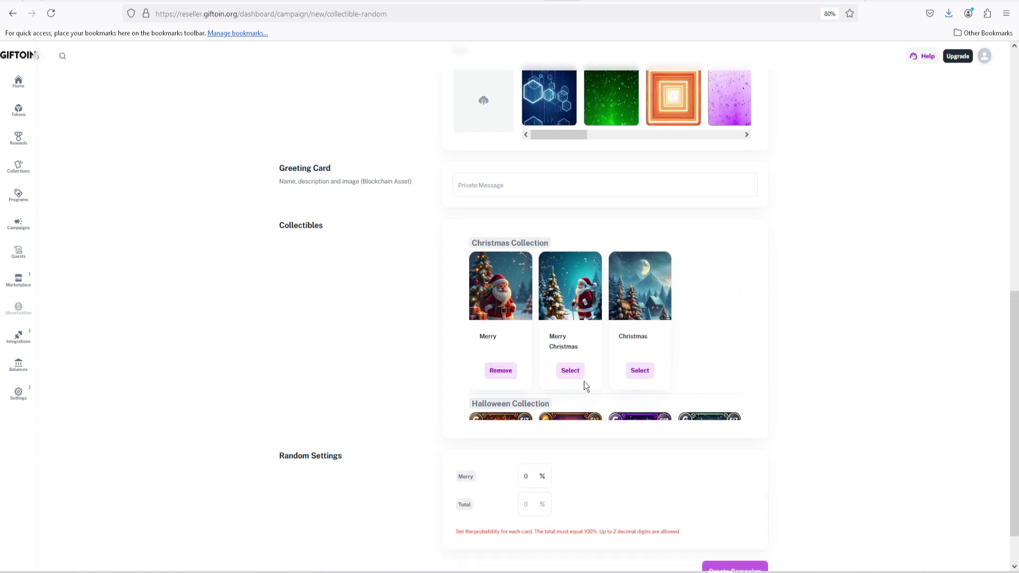
{"action": "left_click", "coordinate": [570, 371]}
{"action": "left_click", "coordinate": [641, 371]}
{"action": "scroll", "coordinate": [829, 345], "scroll_direction": "down", "scroll_amount": 3}
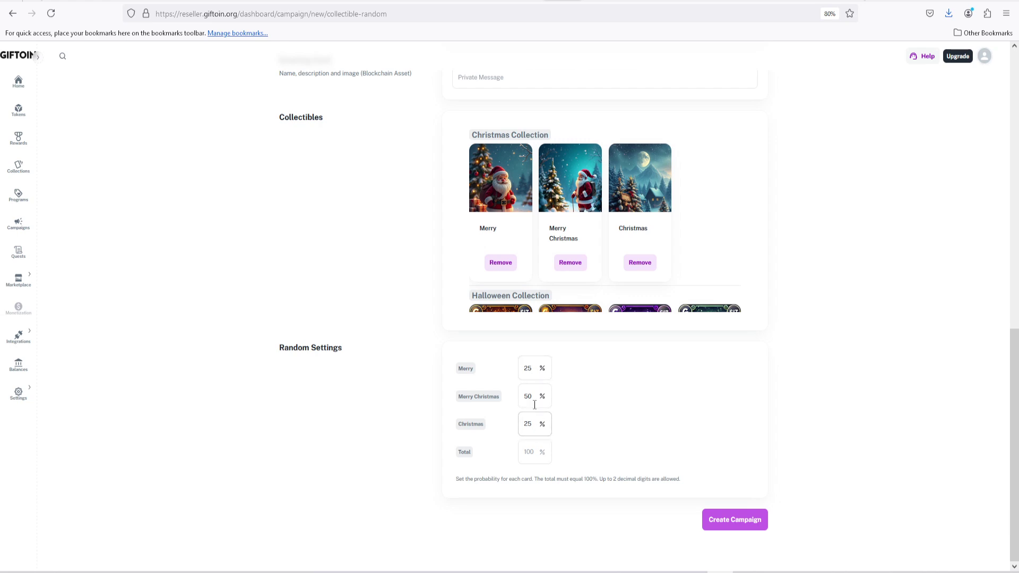
{"action": "scroll", "coordinate": [603, 439], "scroll_direction": "up", "scroll_amount": 10}
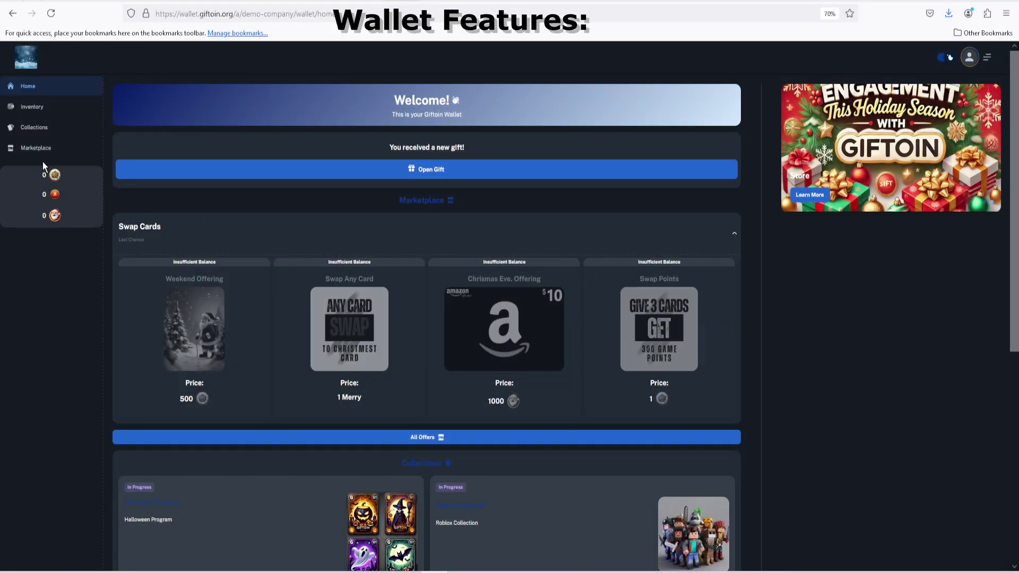
{"action": "scroll", "coordinate": [331, 448], "scroll_direction": "down", "scroll_amount": 2}
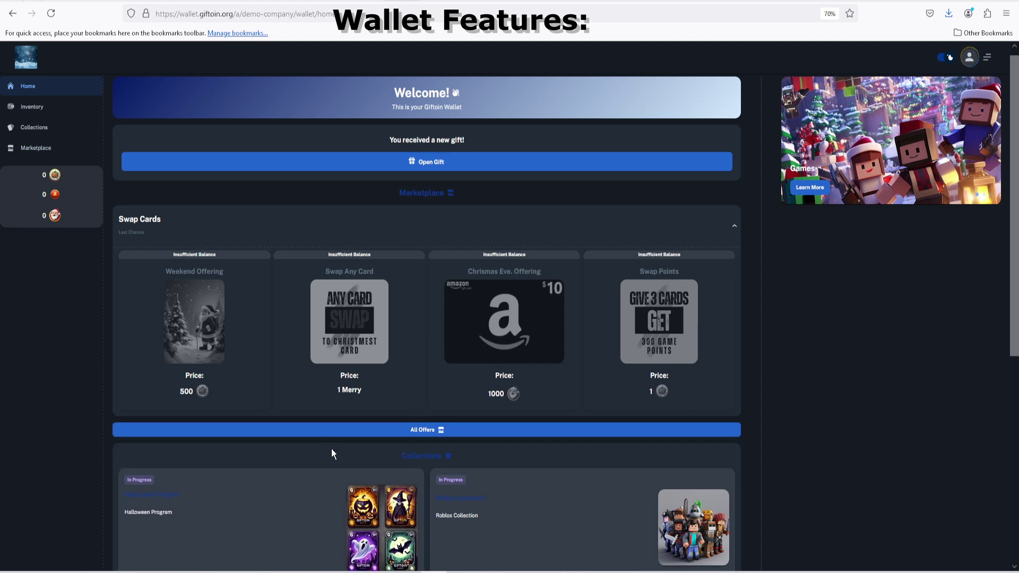
{"action": "scroll", "coordinate": [331, 448], "scroll_direction": "down", "scroll_amount": 5}
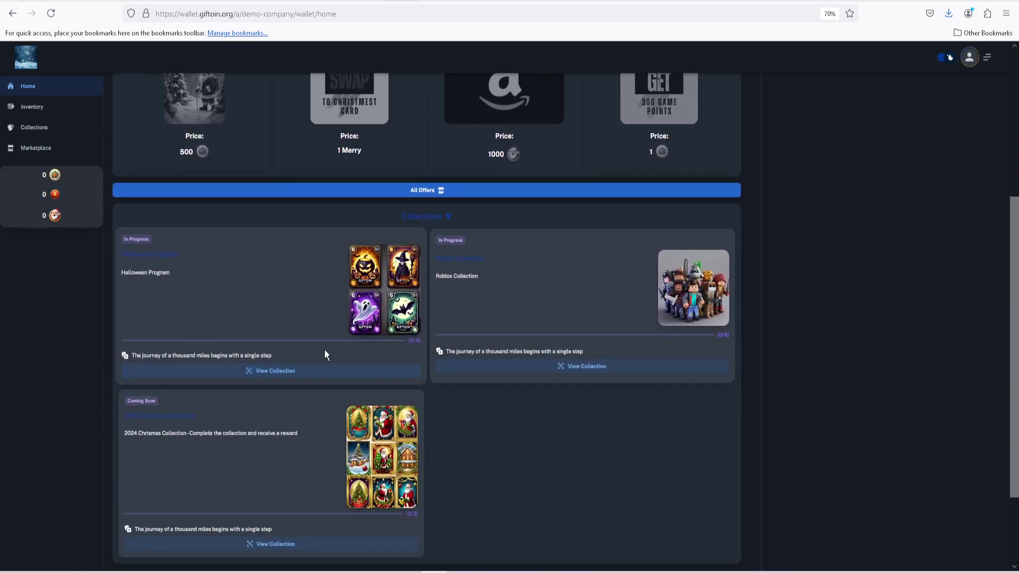
{"action": "left_click", "coordinate": [258, 371]}
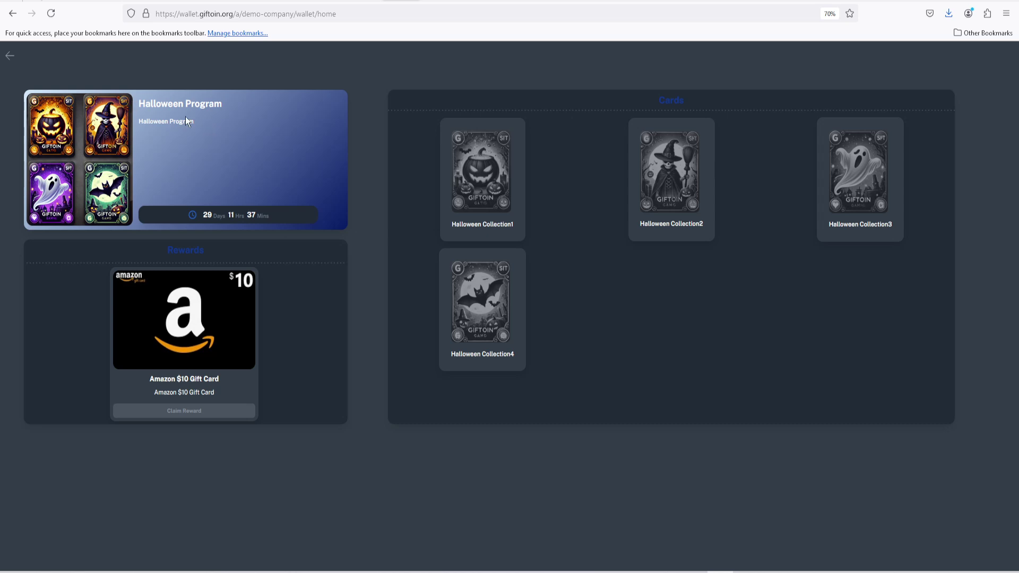
{"action": "left_click", "coordinate": [10, 56]}
{"action": "left_click", "coordinate": [564, 366]}
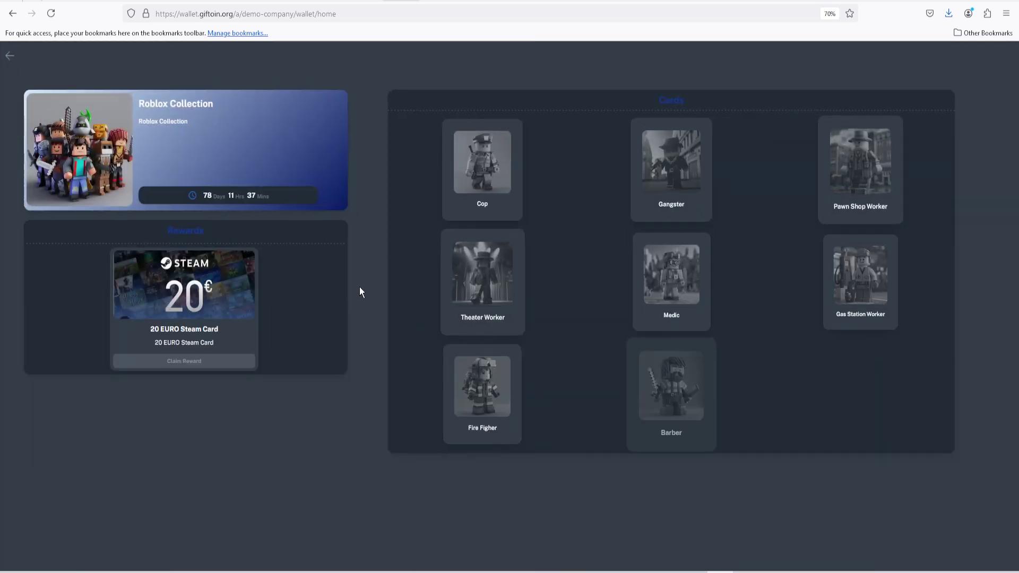
{"action": "left_click", "coordinate": [10, 58]}
{"action": "scroll", "coordinate": [228, 478], "scroll_direction": "down", "scroll_amount": 5}
{"action": "left_click", "coordinate": [238, 544]}
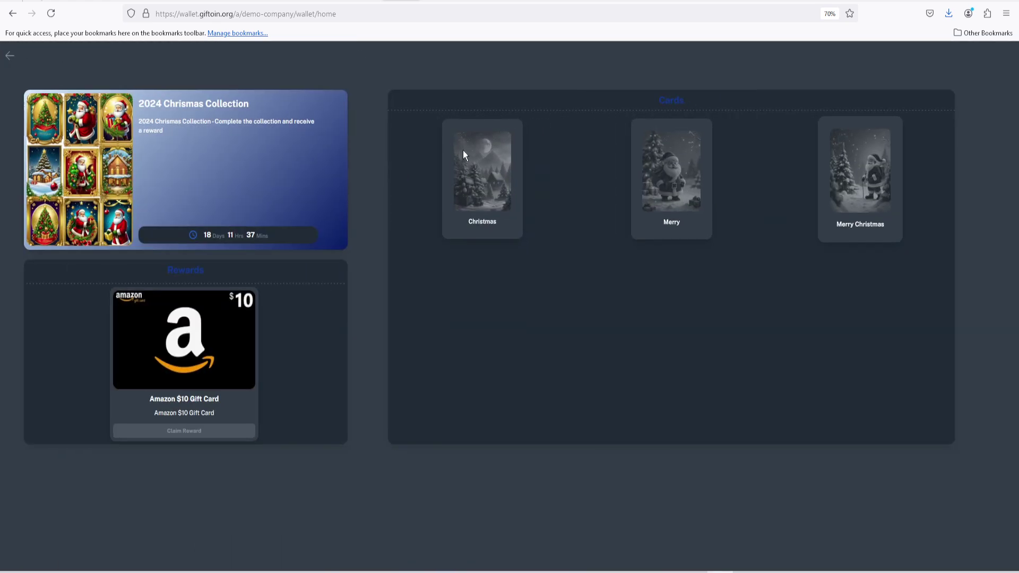
{"action": "left_click", "coordinate": [10, 56]}
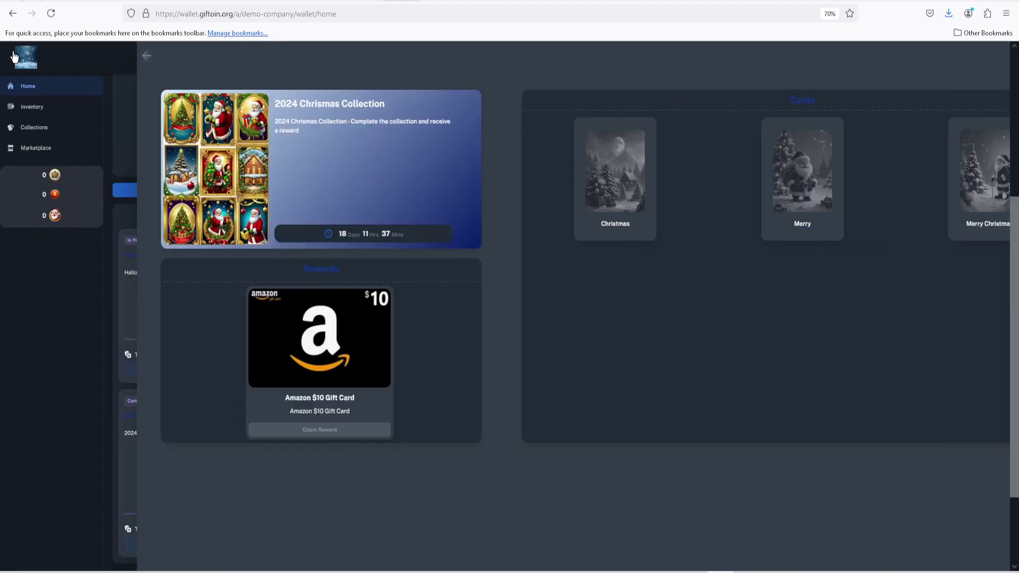
{"action": "scroll", "coordinate": [482, 332], "scroll_direction": "up", "scroll_amount": 5}
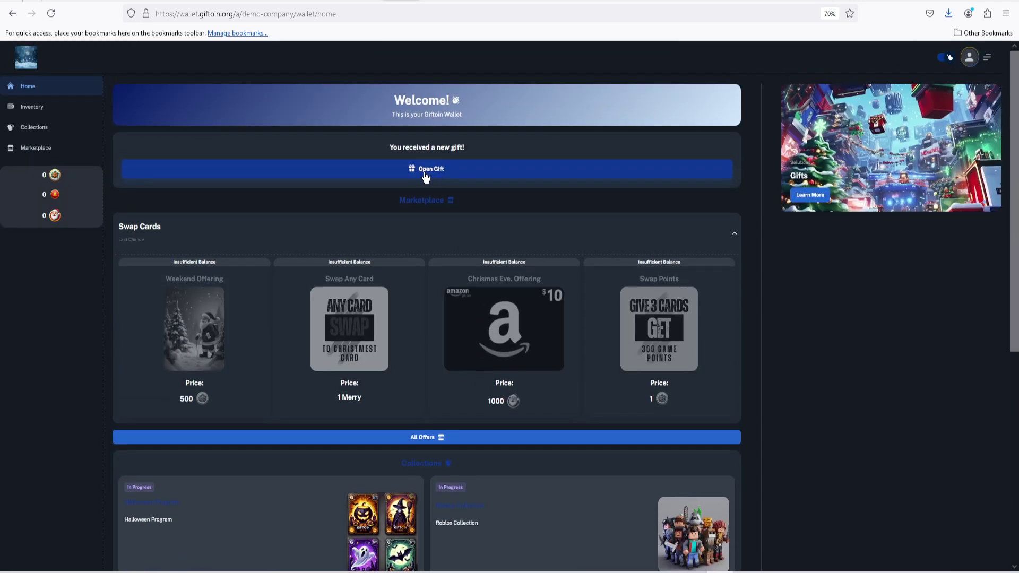
Unwrap the Roblox-Role Play gift to reveal its police card, then close the reveal
{"action": "left_click", "coordinate": [425, 176]}
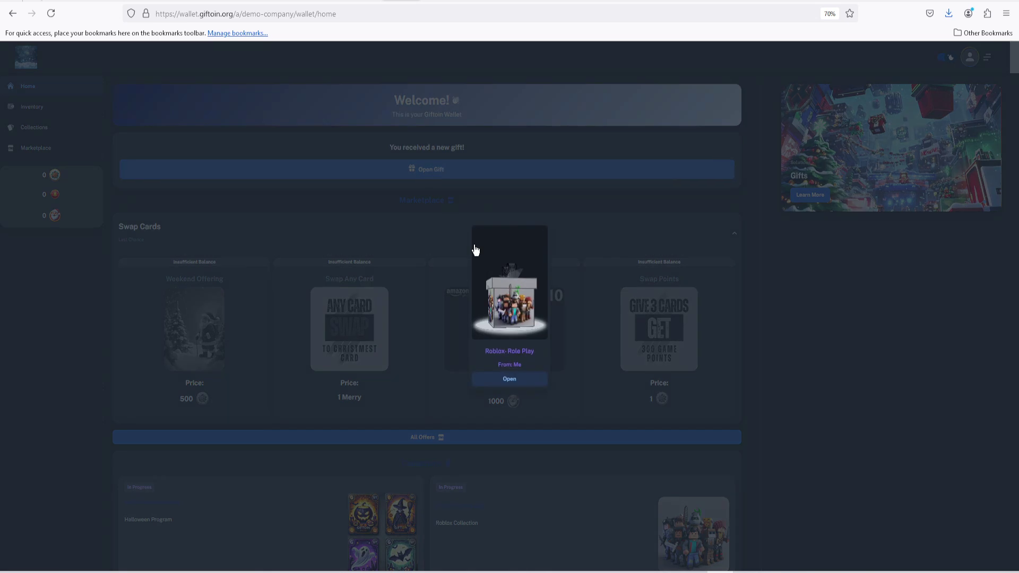
{"action": "left_click", "coordinate": [514, 379]}
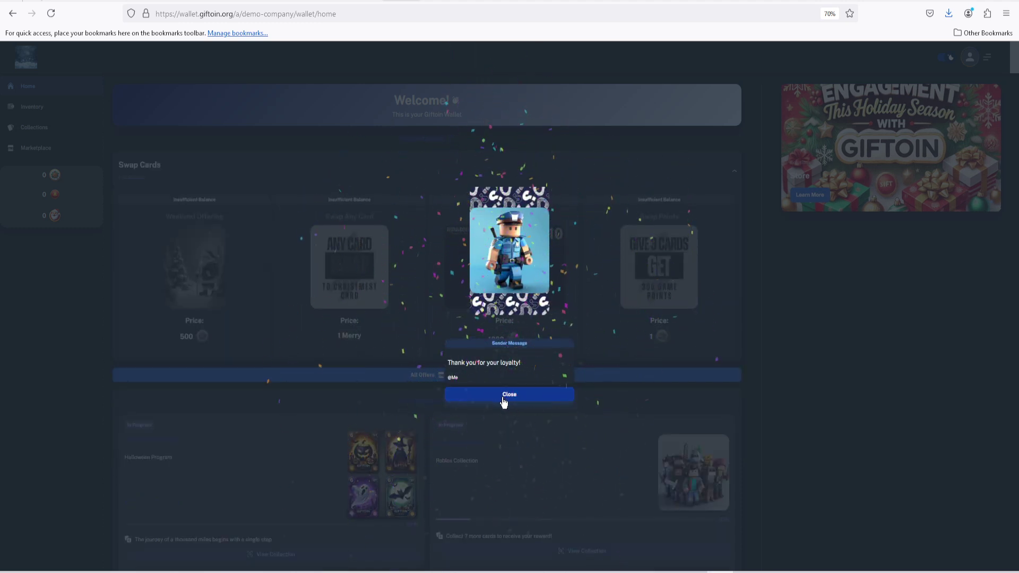
{"action": "left_click", "coordinate": [482, 397]}
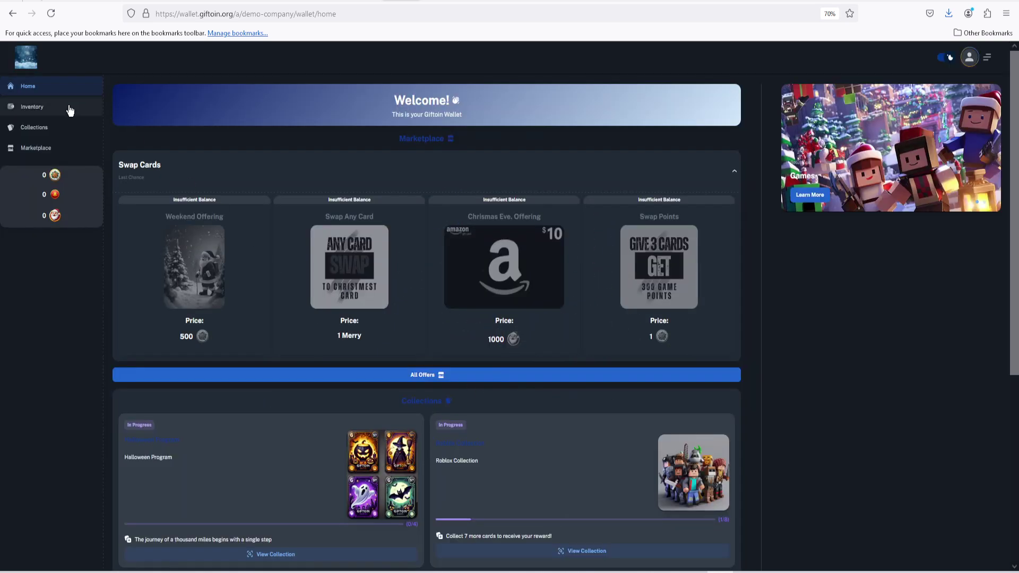
In Inventory, try sending the Cop card via Discord and Email, then cancel without sending
{"action": "left_click", "coordinate": [69, 107]}
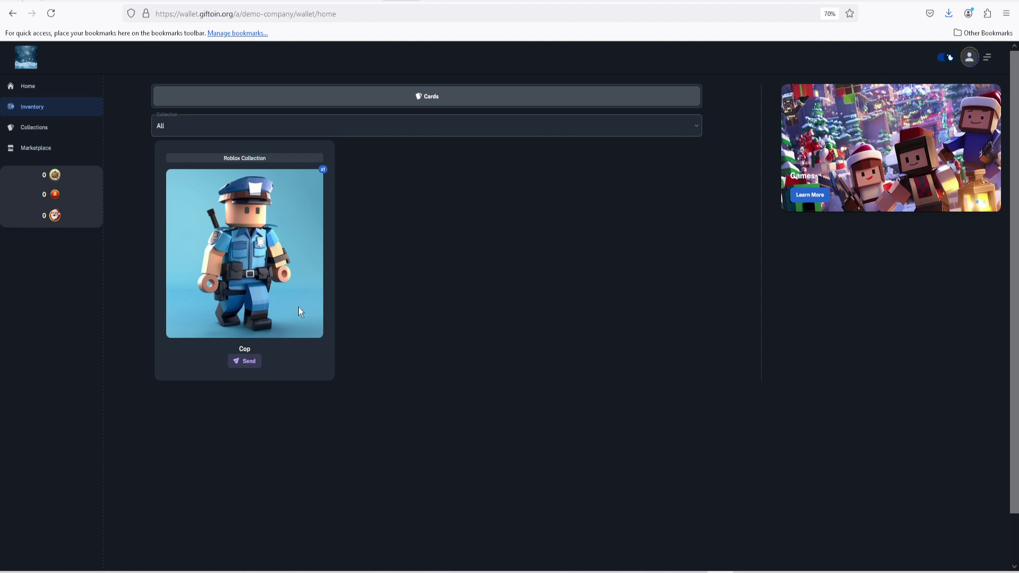
{"action": "left_click", "coordinate": [238, 366]}
{"action": "left_click", "coordinate": [552, 249]}
{"action": "left_click", "coordinate": [427, 287]}
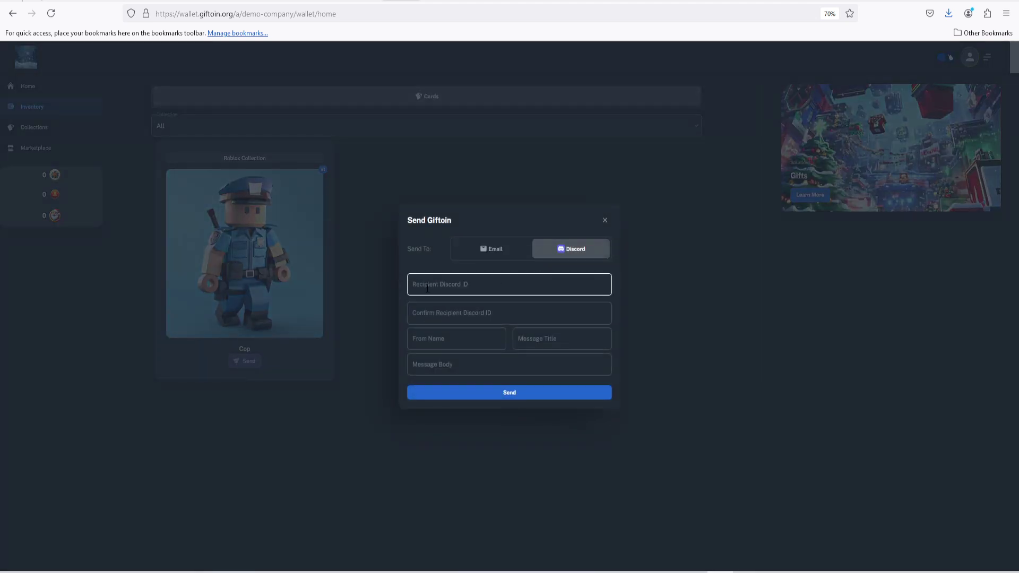
{"action": "left_click", "coordinate": [481, 250]}
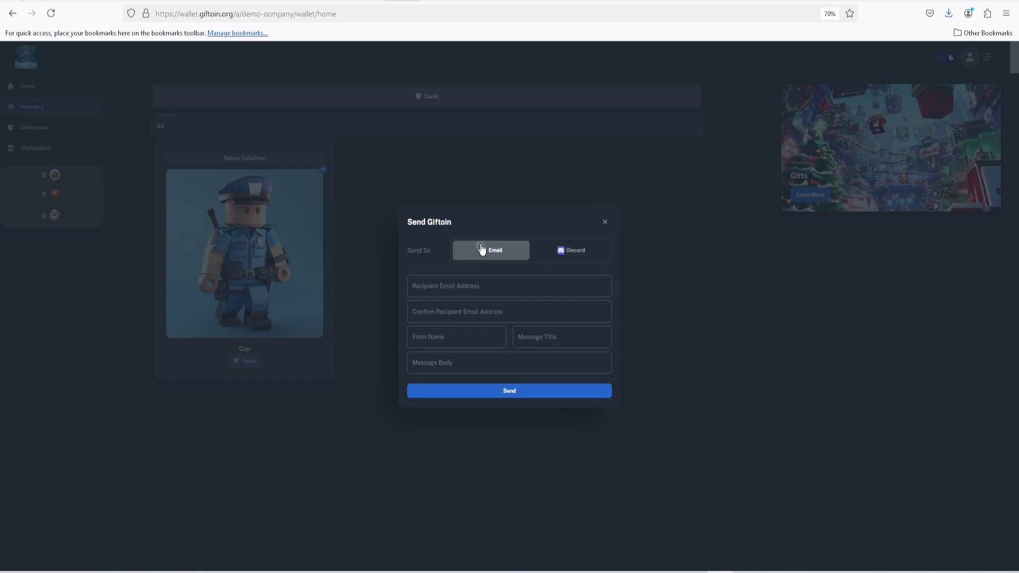
{"action": "left_click", "coordinate": [722, 321]}
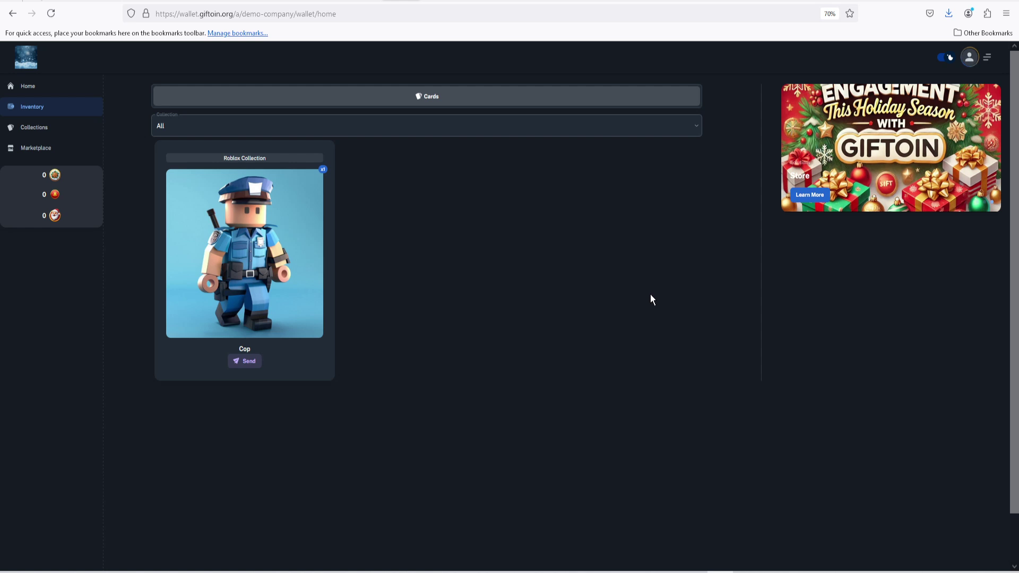